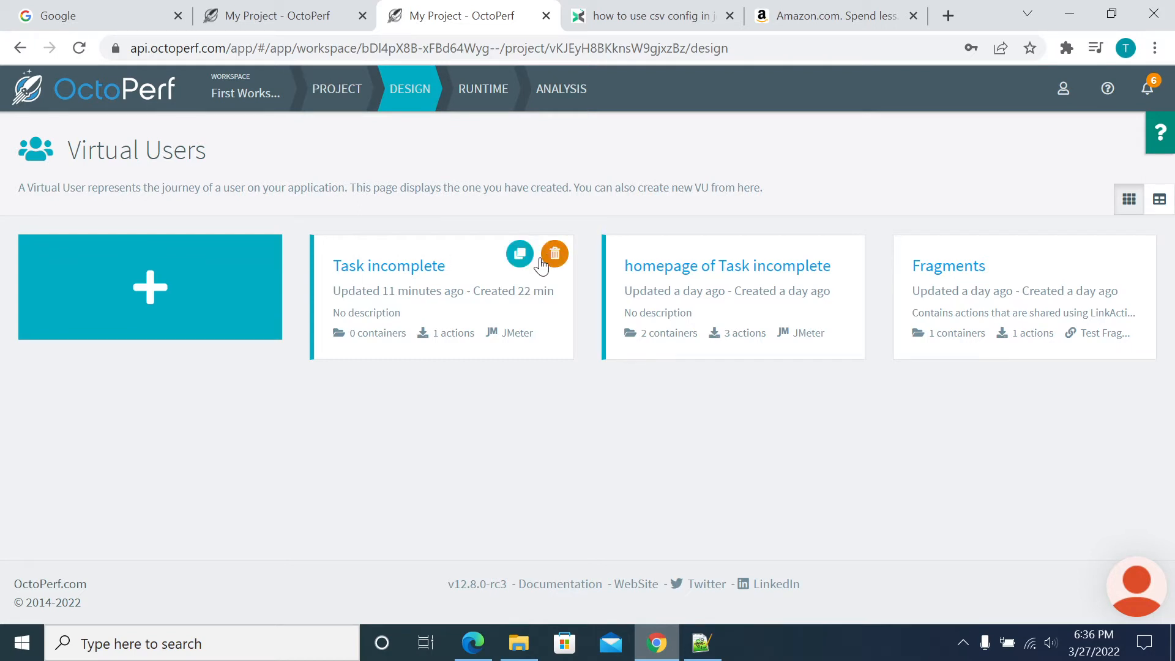
Open the Task incomplete virtual user to view its actions, and return to the virtual users list.
{"action": "left_click", "coordinate": [347, 293]}
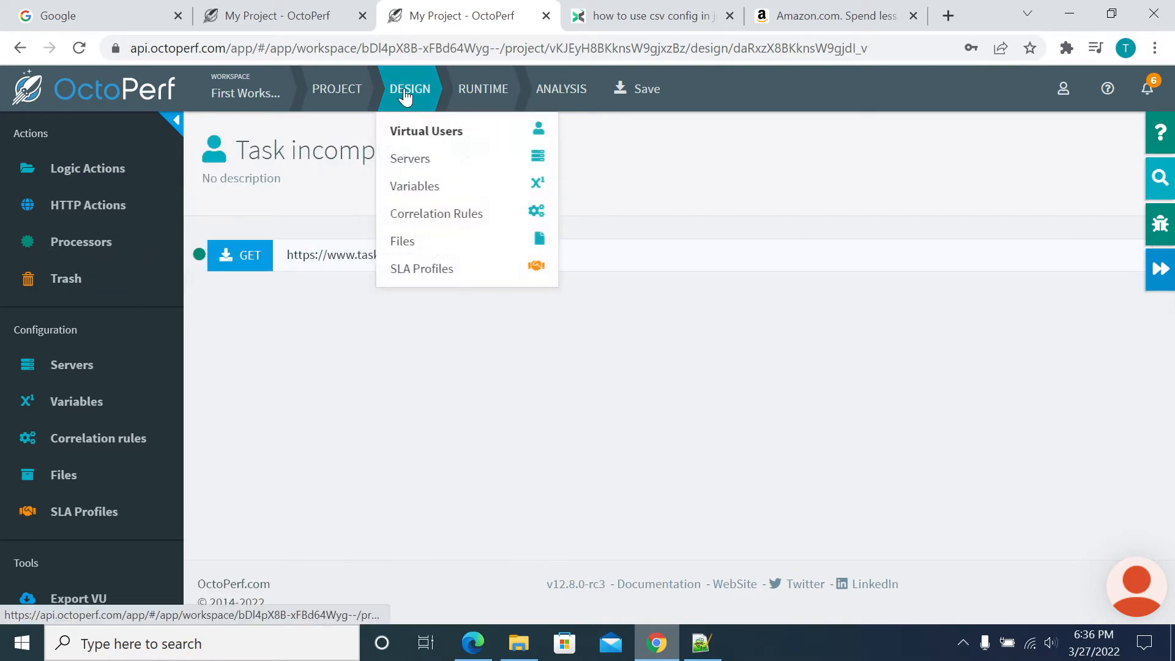
{"action": "left_click", "coordinate": [407, 100]}
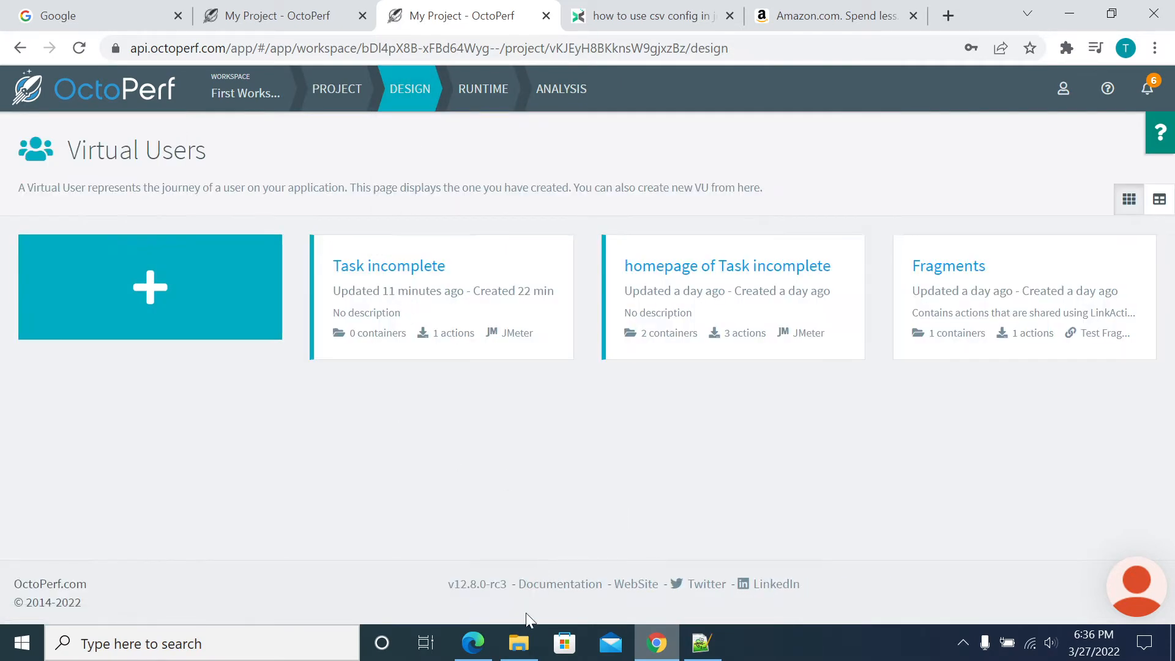
Switch to File Explorer, launch JMeter from the jmeter Windows batch file in the apache-jmeter-5.4.3 bin folder, and maximize the JMeter window.
{"action": "left_click", "coordinate": [518, 643]}
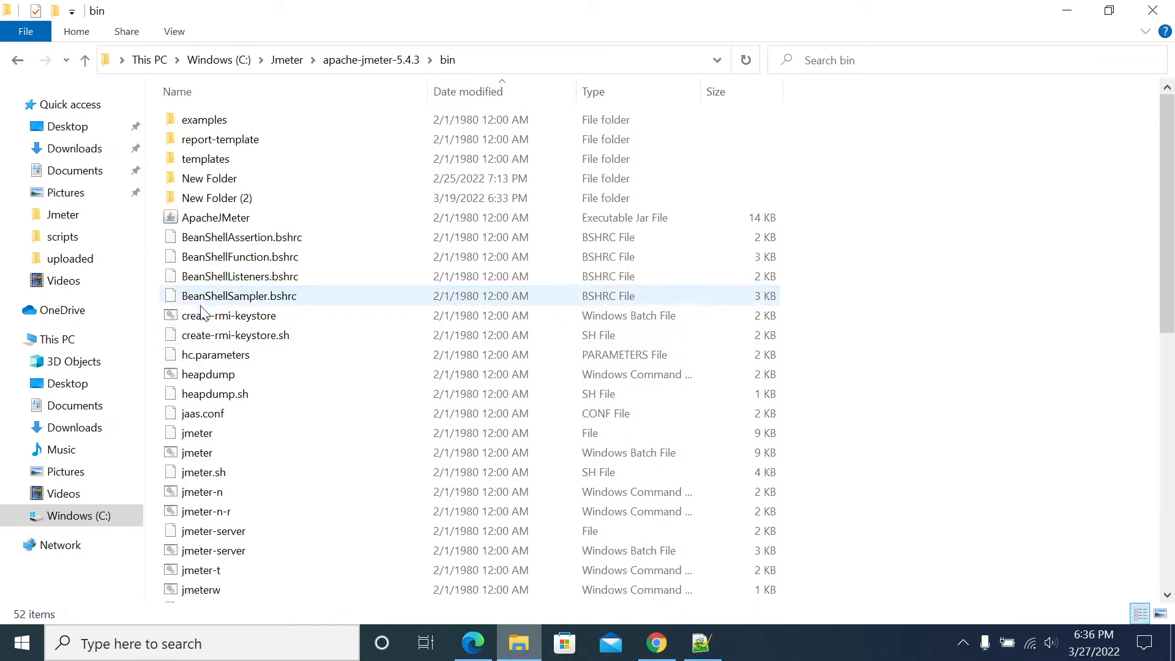
{"action": "left_click", "coordinate": [194, 454]}
{"action": "double_click", "coordinate": [193, 454]}
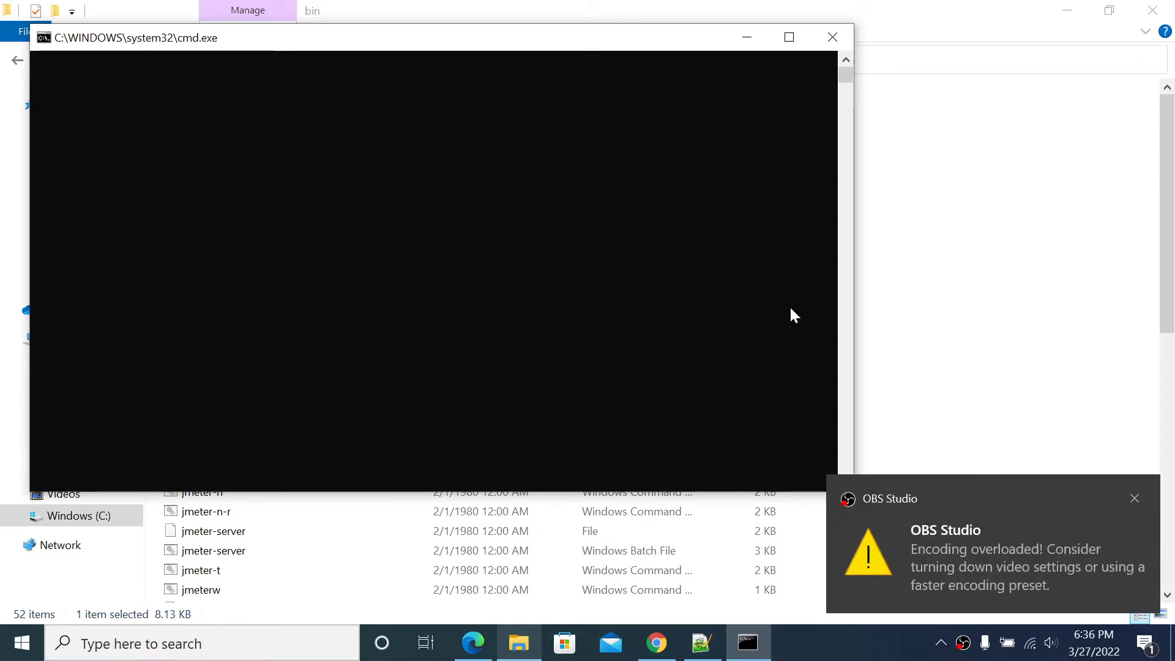
{"action": "left_click", "coordinate": [1135, 499]}
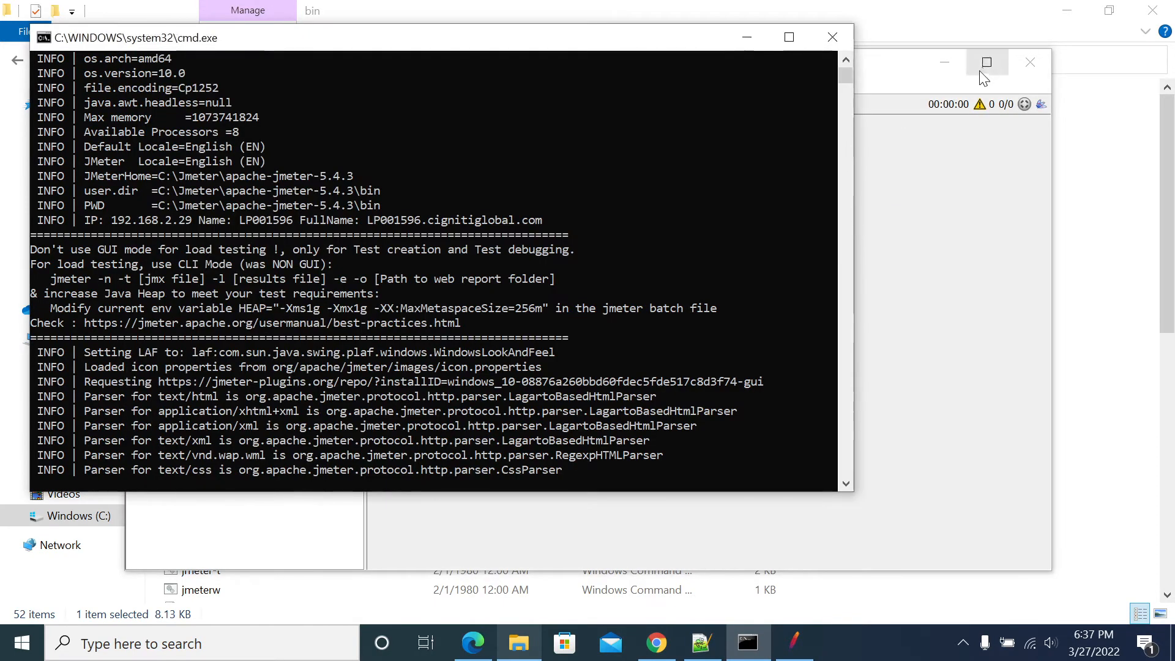
{"action": "left_click", "coordinate": [986, 64]}
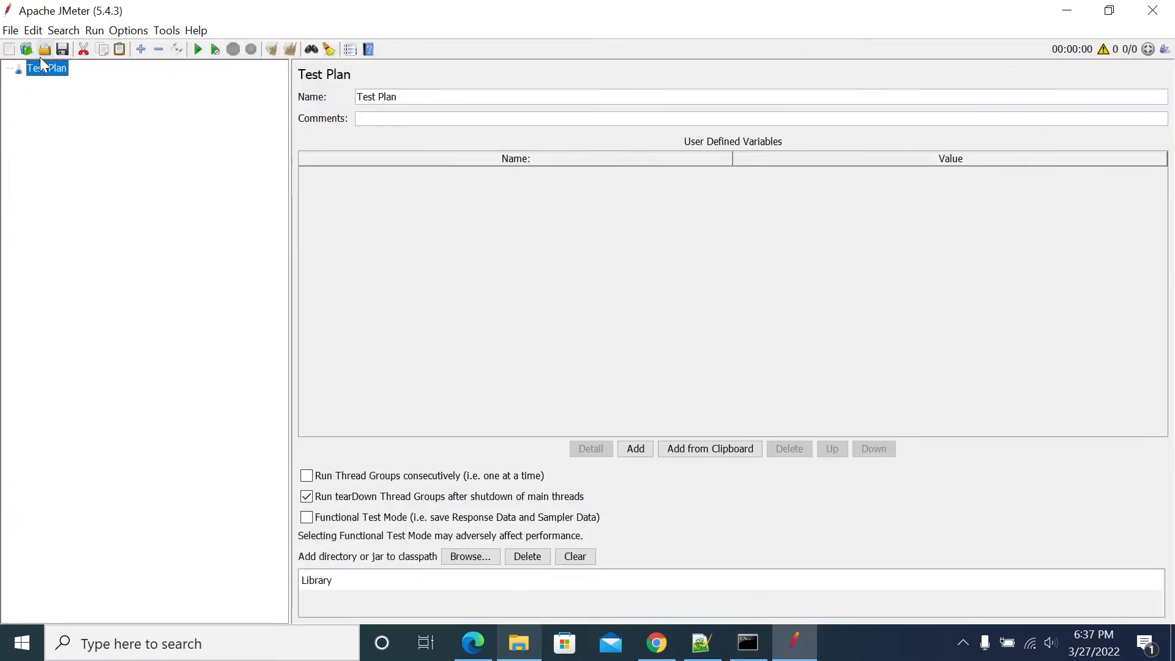
Add a standard Thread Group to the JMeter Test Plan.
{"action": "right_click", "coordinate": [47, 73]}
{"action": "mouse_move", "coordinate": [247, 76]}
{"action": "mouse_move", "coordinate": [325, 76]}
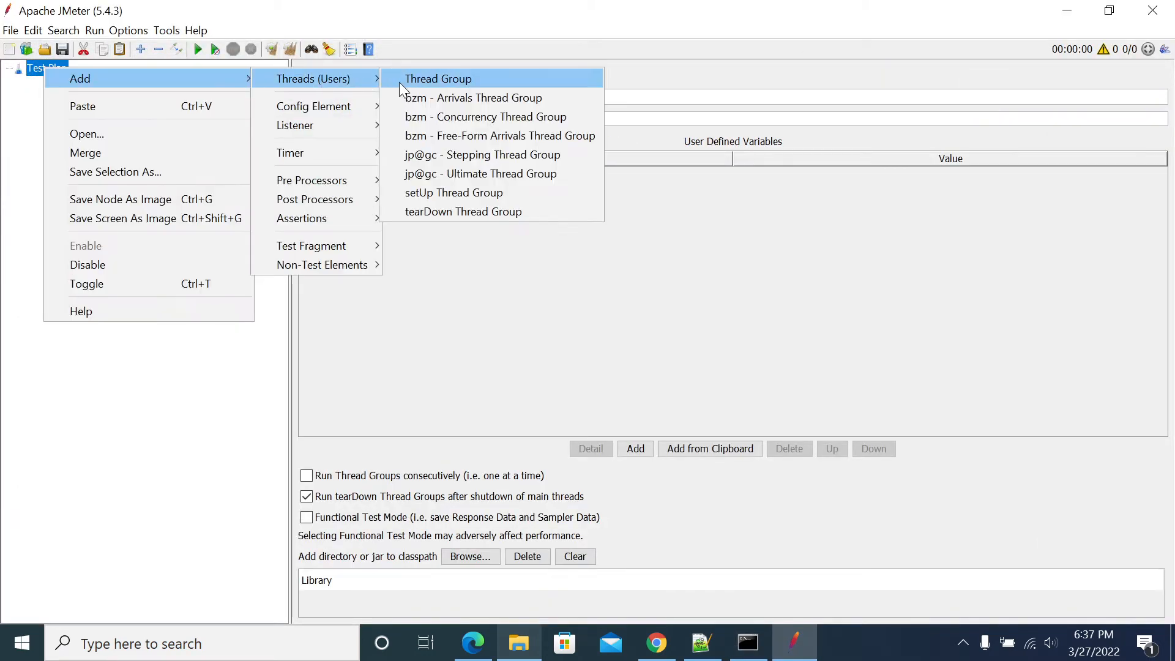
{"action": "left_click", "coordinate": [399, 82]}
Add a jp@gc - Parallel HTTP Requests sampler to the Thread Group.
{"action": "right_click", "coordinate": [71, 86]}
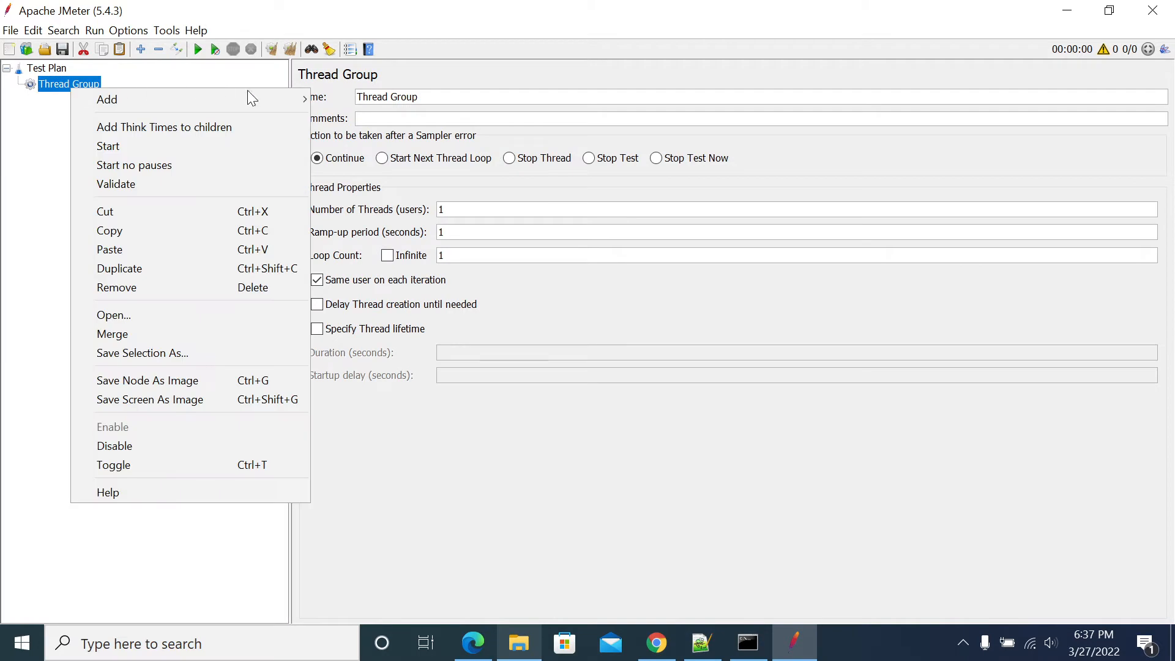
{"action": "mouse_move", "coordinate": [247, 98]}
{"action": "mouse_move", "coordinate": [408, 97]}
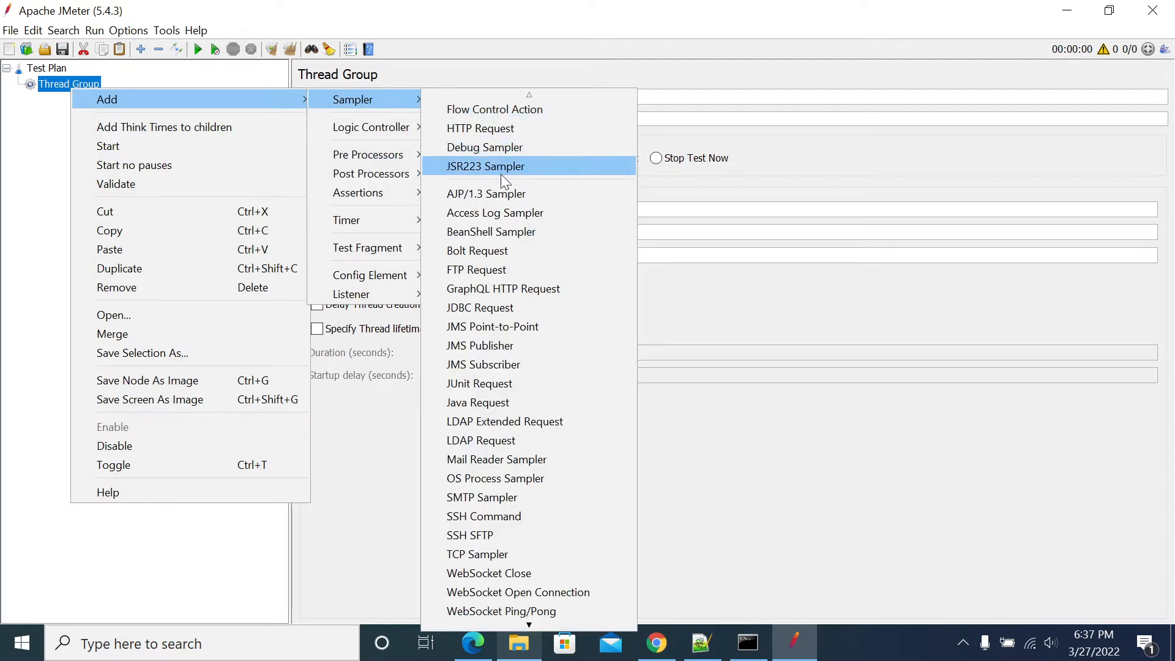
{"action": "scroll", "coordinate": [517, 526], "scroll_direction": "down", "scroll_amount": 4}
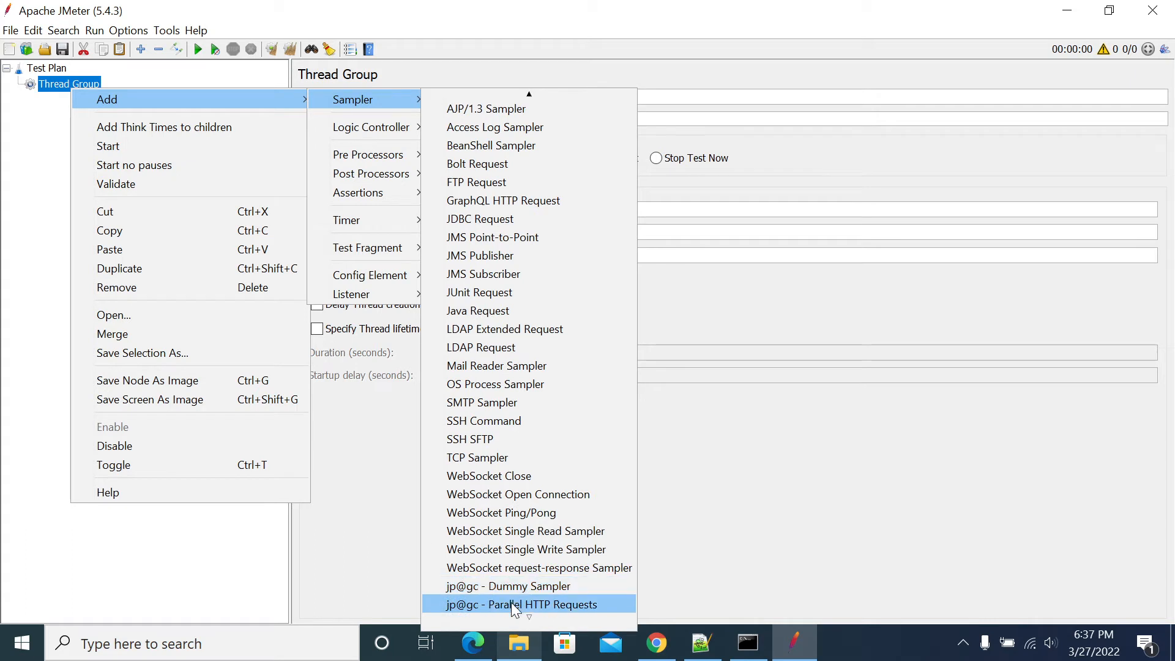
{"action": "left_click", "coordinate": [511, 603]}
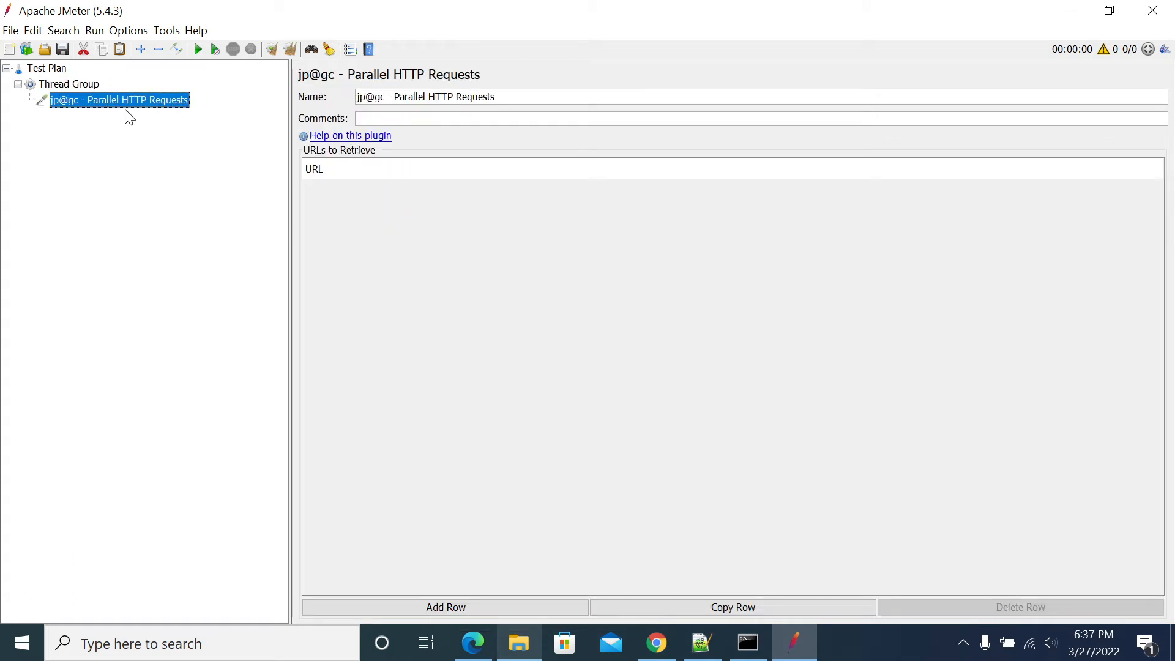
Save the test plan as jp@gc - Parallel HTTP Requests.jmx in the apache-jmeter-5.4.3 folder.
{"action": "left_click", "coordinate": [64, 51]}
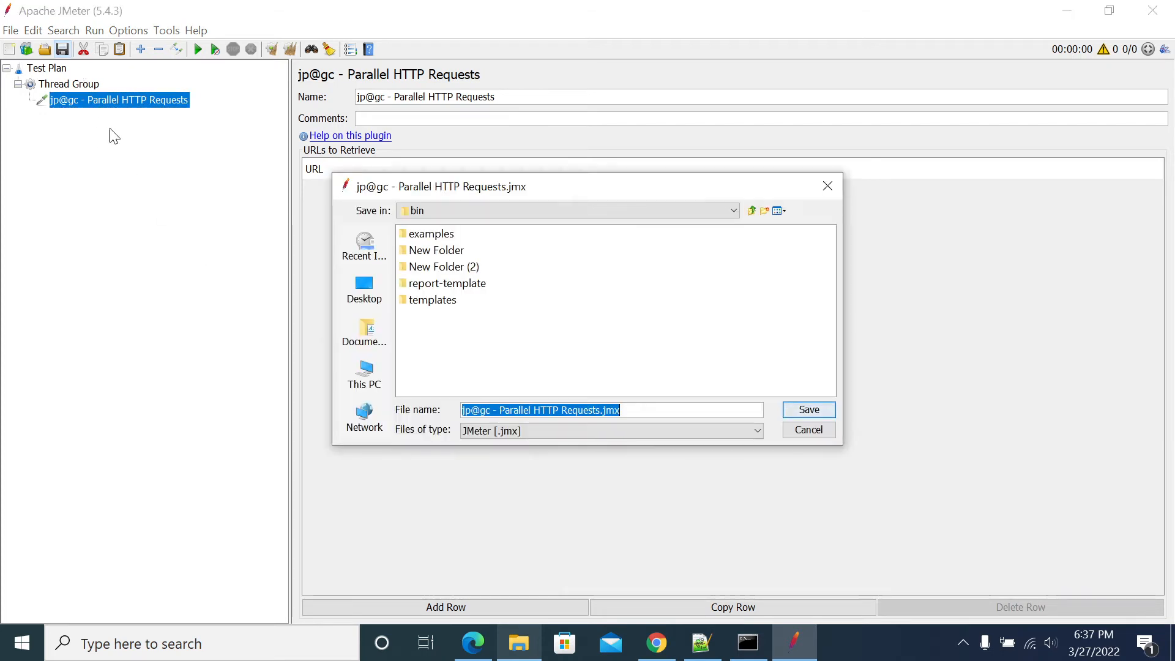
{"action": "left_click", "coordinate": [624, 410]}
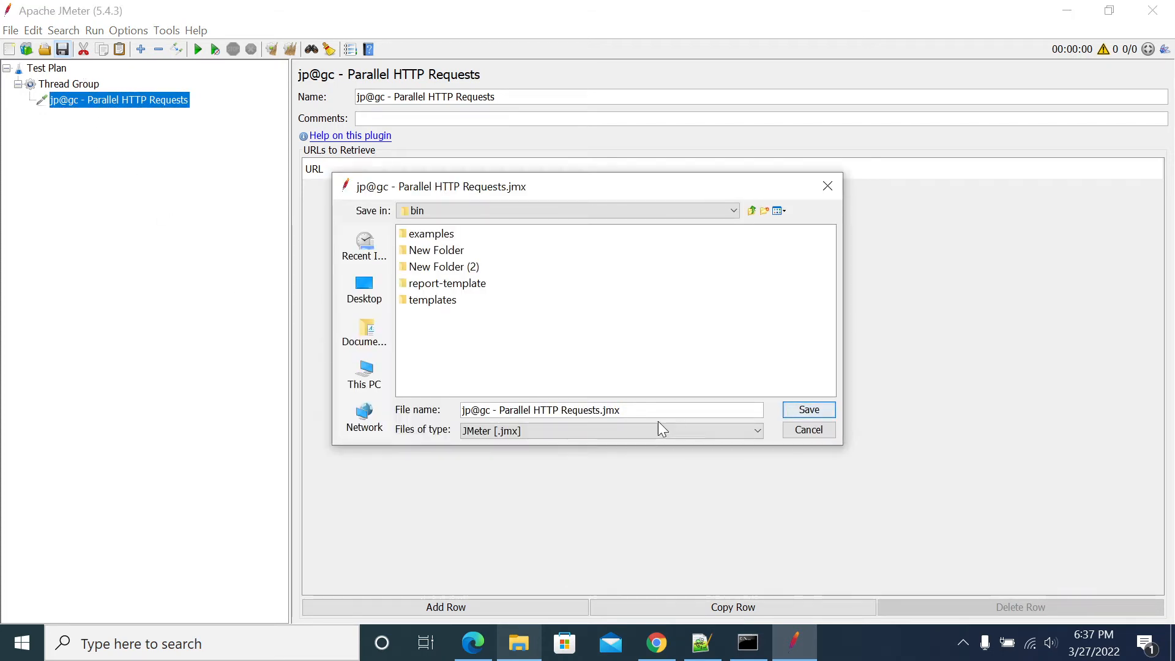
{"action": "left_click_drag", "start_coordinate": [504, 410], "coordinate": [622, 415]}
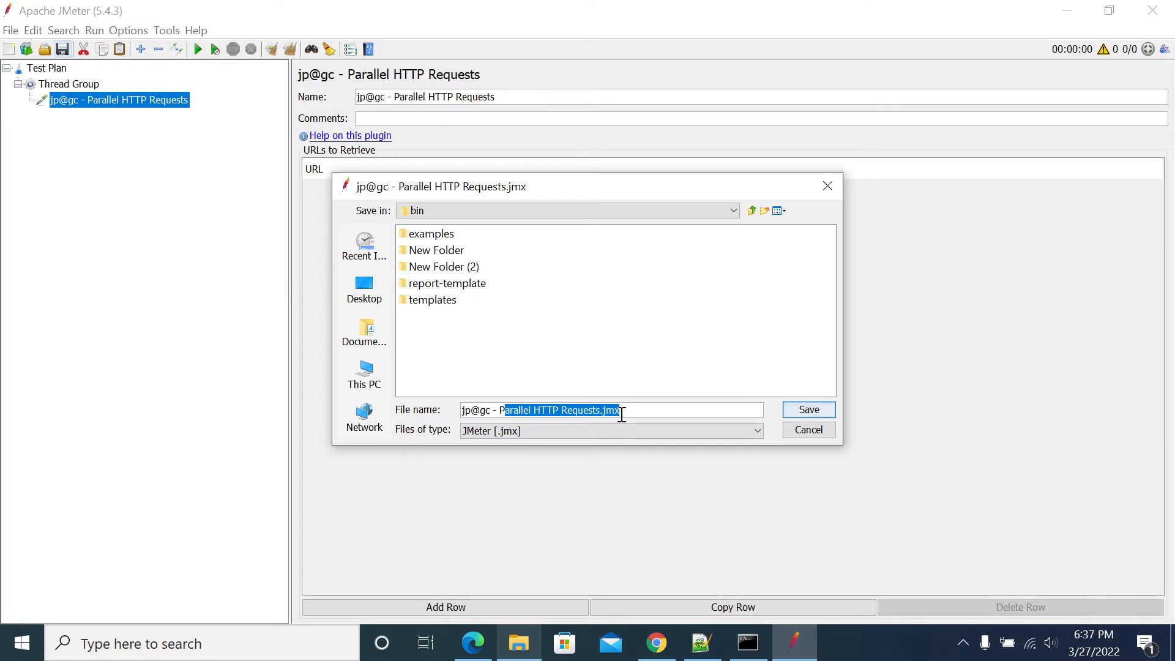
{"action": "left_click", "coordinate": [756, 214]}
{"action": "left_click", "coordinate": [809, 409]}
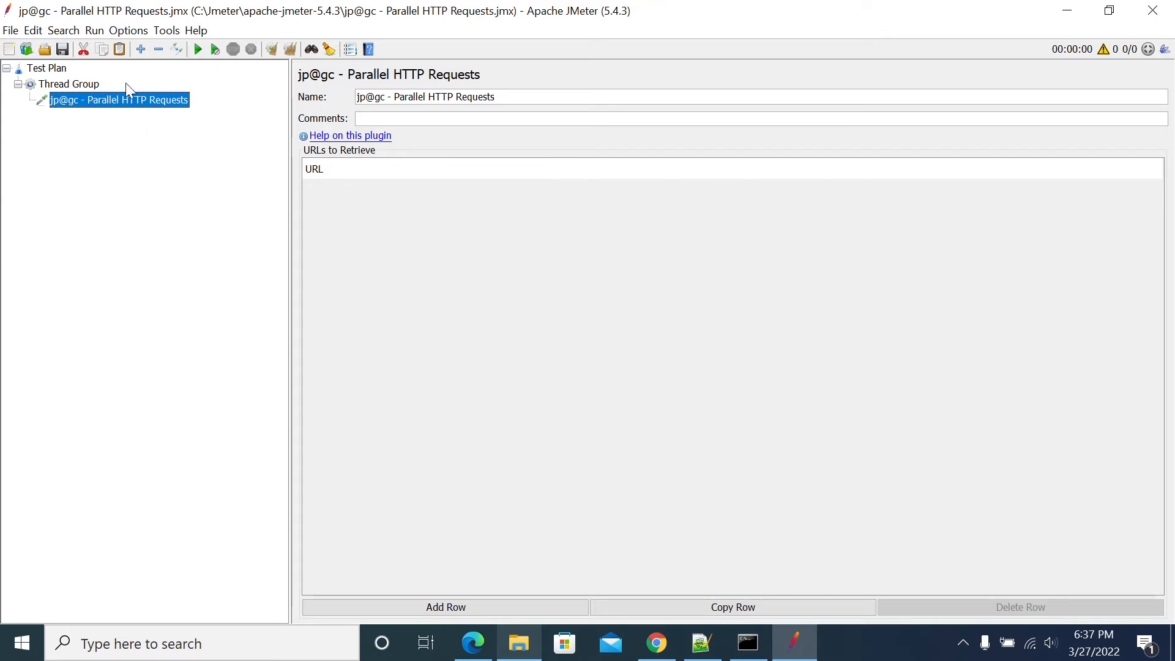
Switch to OctoPerf in the browser and start creating a virtual user from a JMeter project (JMX).
{"action": "key", "text": "alt+Tab"}
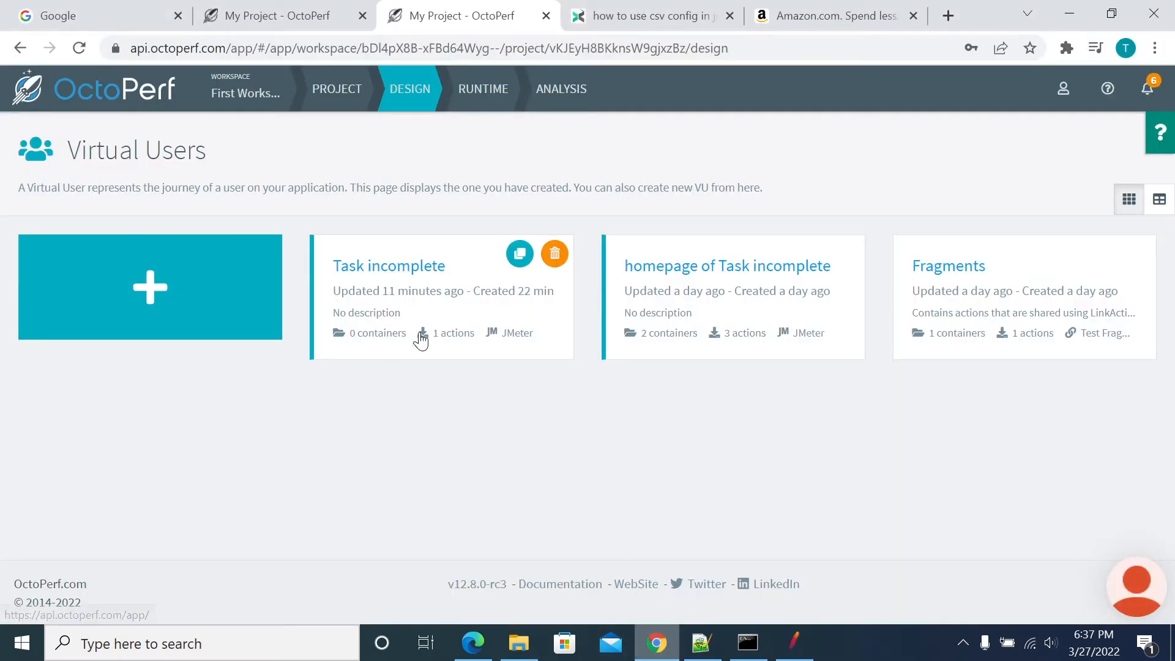
{"action": "left_click", "coordinate": [236, 307]}
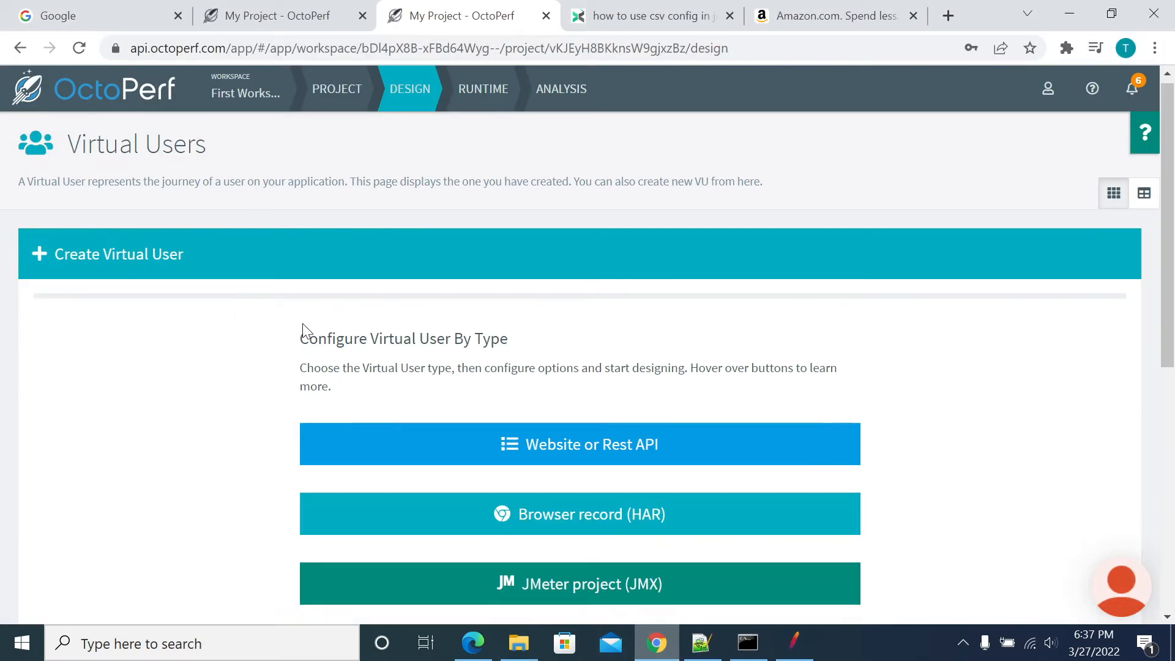
{"action": "scroll", "coordinate": [303, 323], "scroll_direction": "down", "scroll_amount": 5}
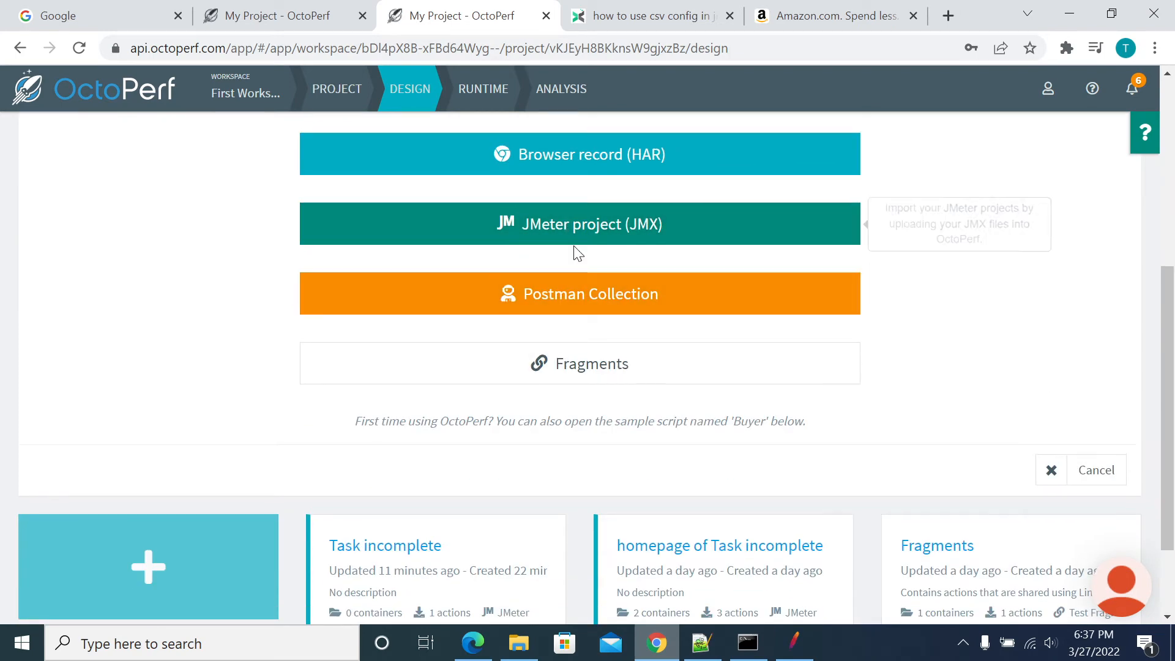
{"action": "scroll", "coordinate": [580, 330], "scroll_direction": "up", "scroll_amount": 3}
{"action": "left_click", "coordinate": [571, 408]}
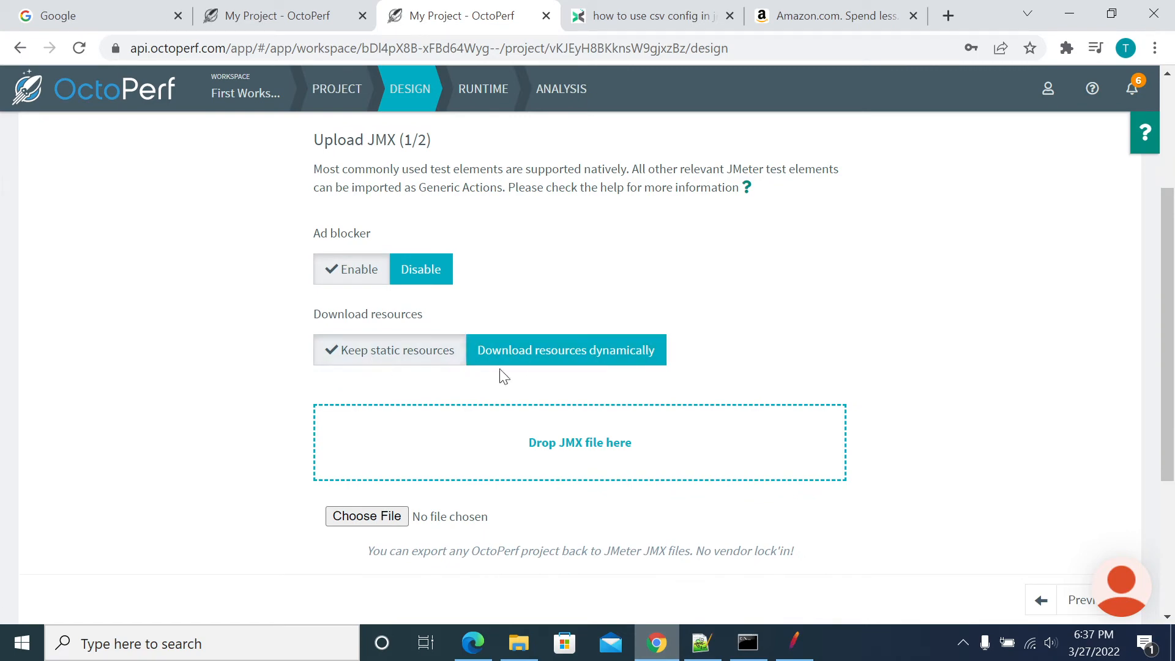
Upload jp@gc - Parallel HTTP Requests.jmx from the apache-jmeter-5.4.3 folder and finish the import without extra resource files.
{"action": "scroll", "coordinate": [496, 386], "scroll_direction": "down", "scroll_amount": 3}
{"action": "left_click", "coordinate": [519, 643]}
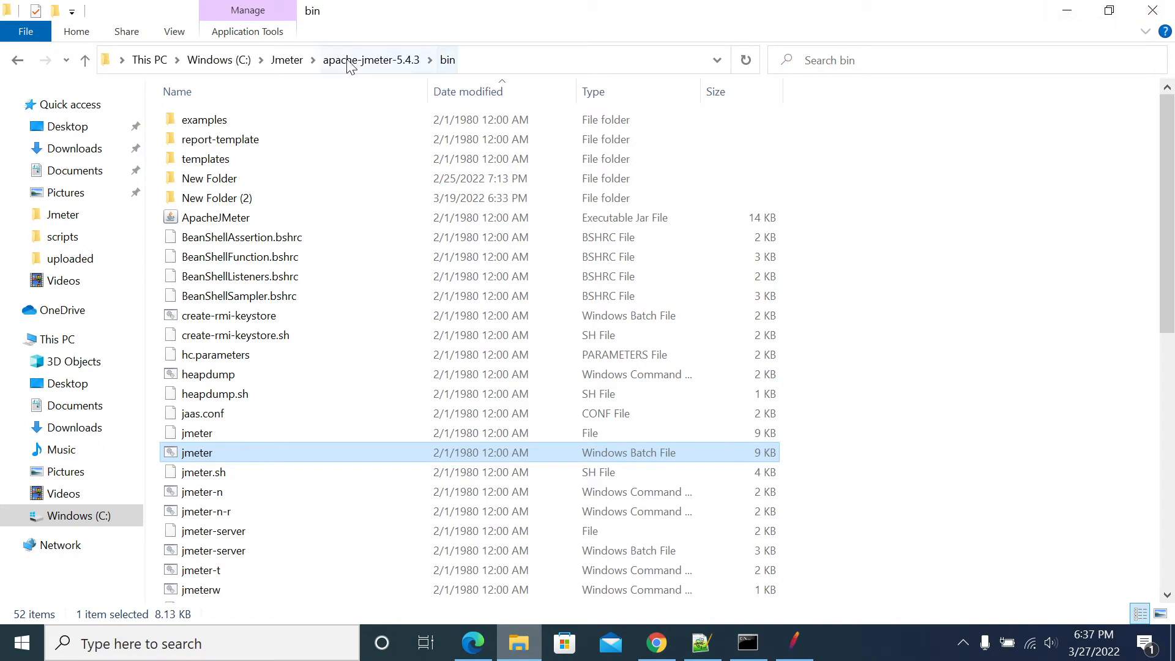
{"action": "left_click", "coordinate": [367, 60]}
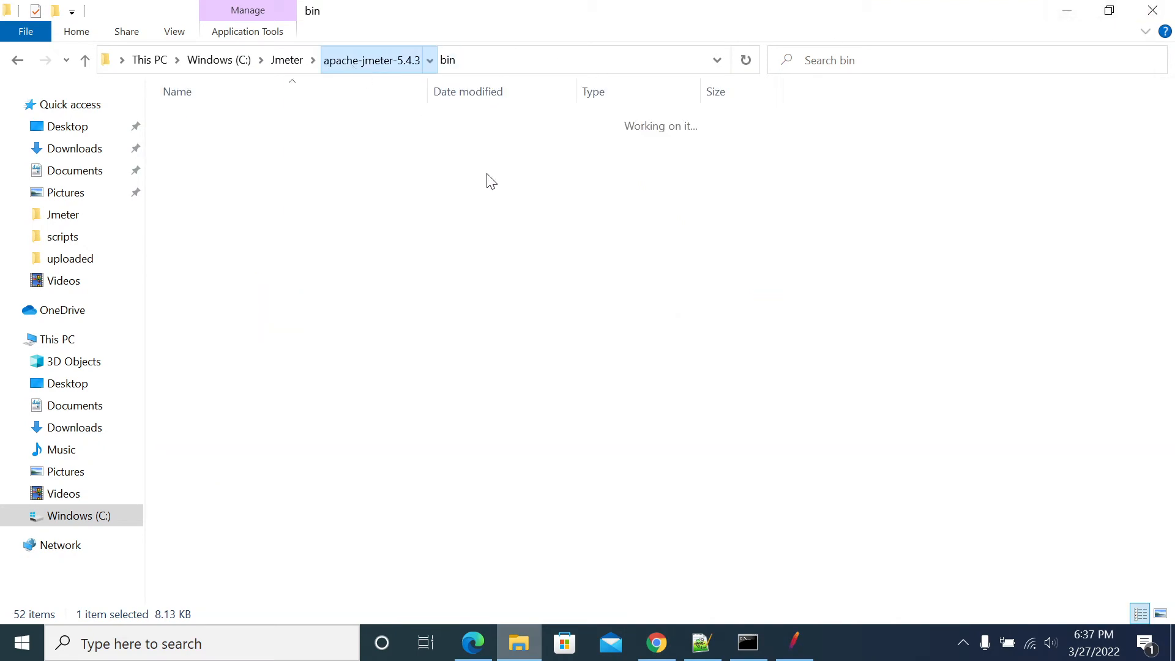
{"action": "left_click", "coordinate": [1091, 13]}
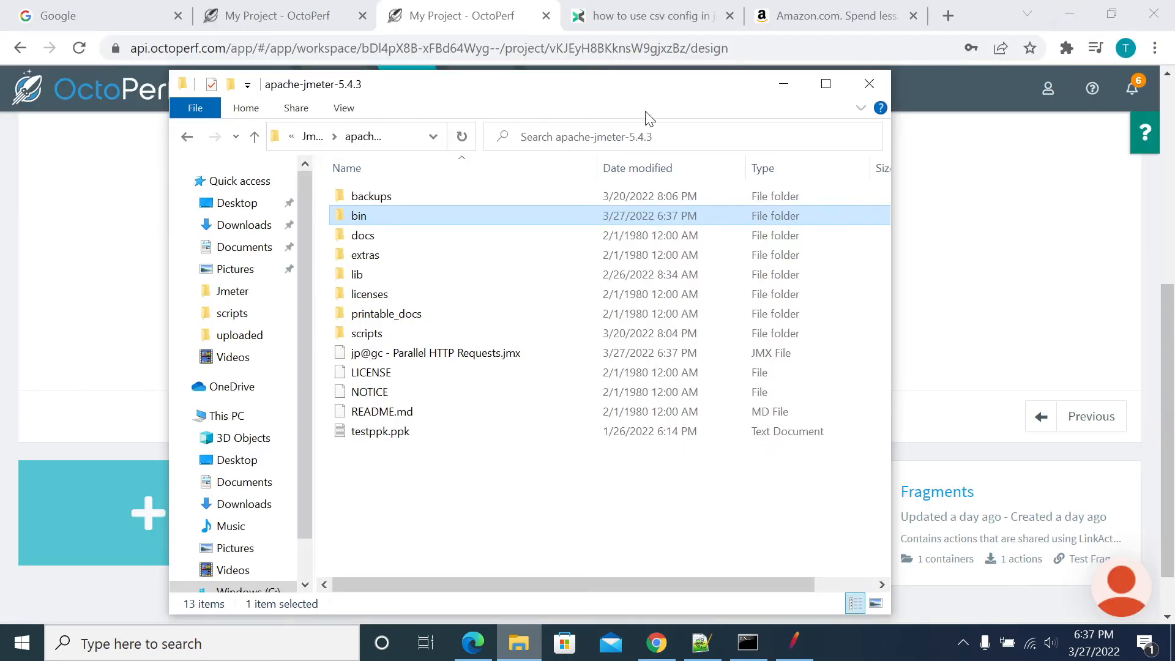
{"action": "left_click_drag", "start_coordinate": [648, 104], "coordinate": [389, 72]}
{"action": "left_click_drag", "start_coordinate": [197, 320], "coordinate": [708, 253]}
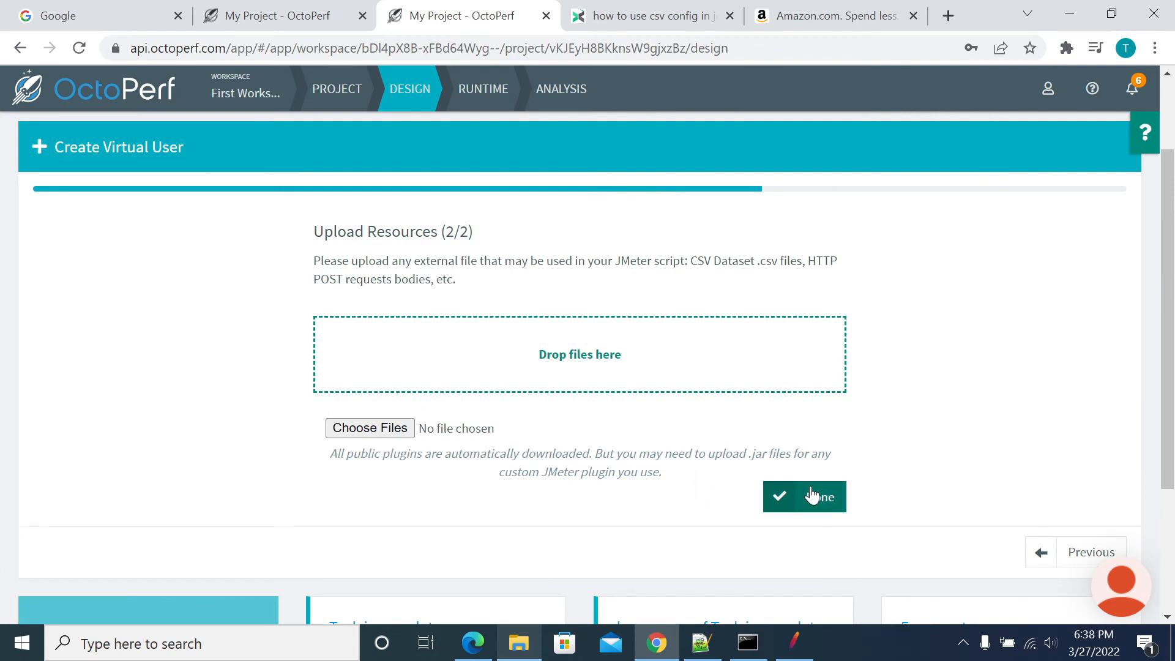
{"action": "left_click_drag", "start_coordinate": [330, 225], "coordinate": [459, 294]}
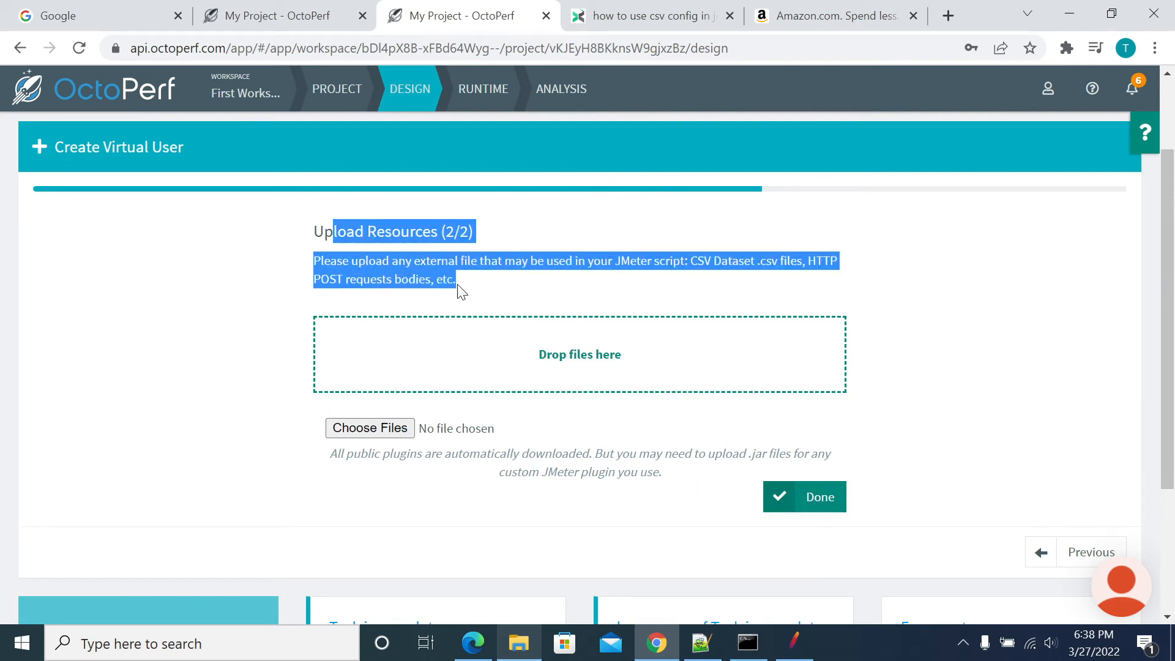
{"action": "left_click", "coordinate": [807, 509]}
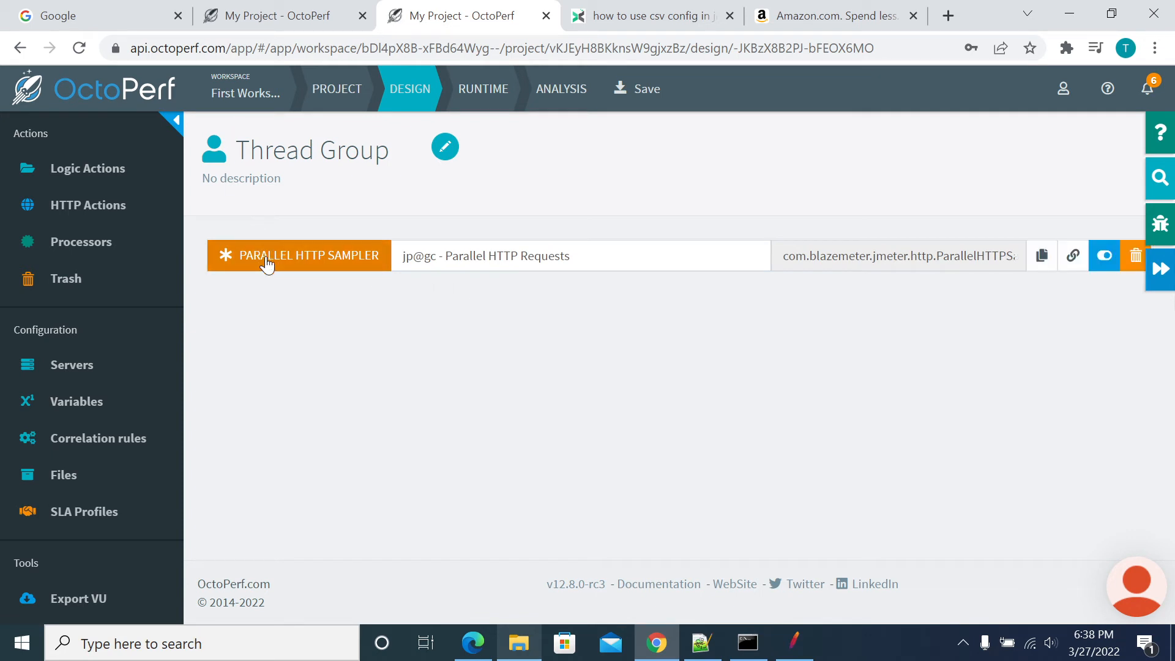
Copy the imported Parallel HTTP Sampler into the Task incomplete virtual user and place it on the same level as the GET request.
{"action": "left_click", "coordinate": [1041, 263]}
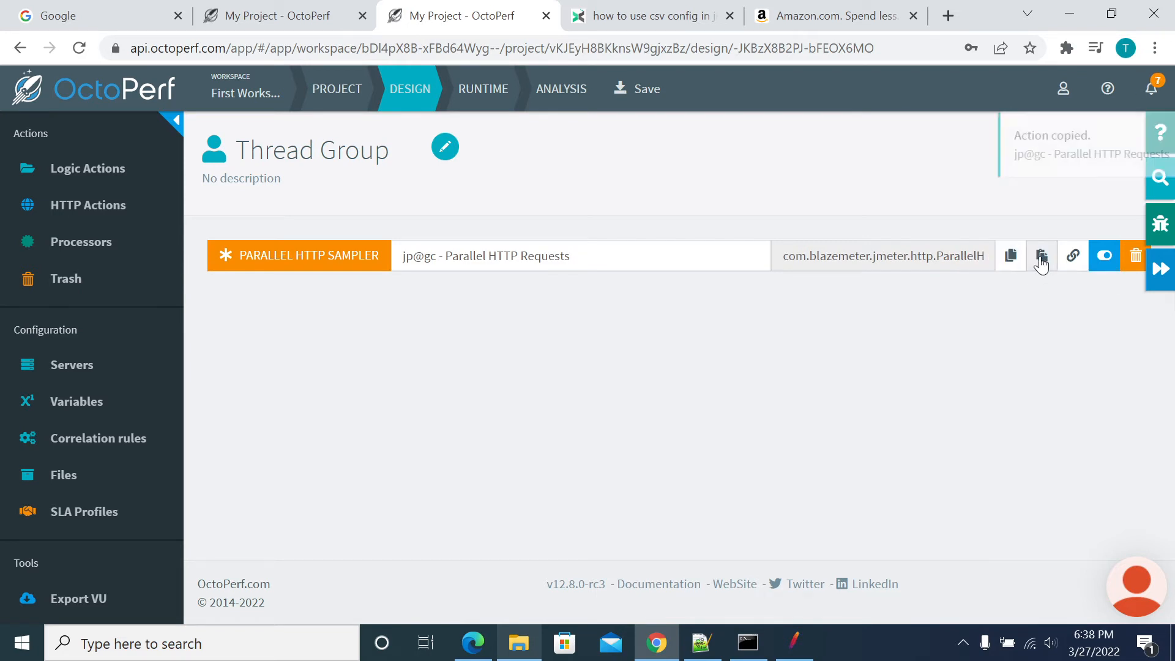
{"action": "left_click", "coordinate": [410, 95]}
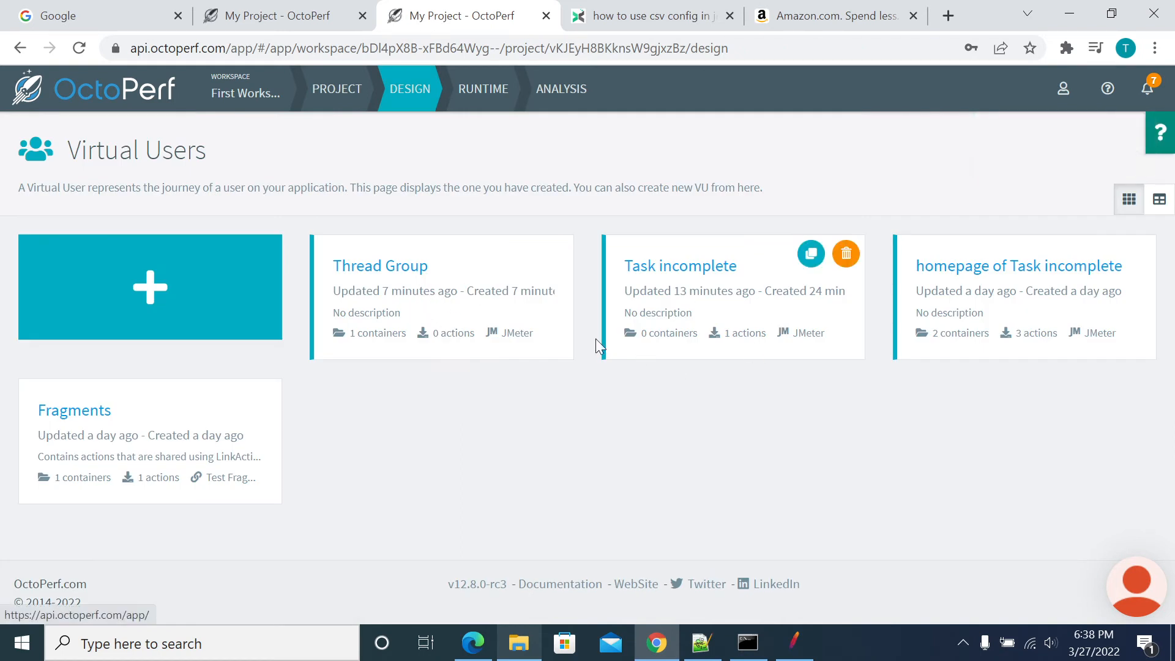
{"action": "left_click", "coordinate": [677, 273]}
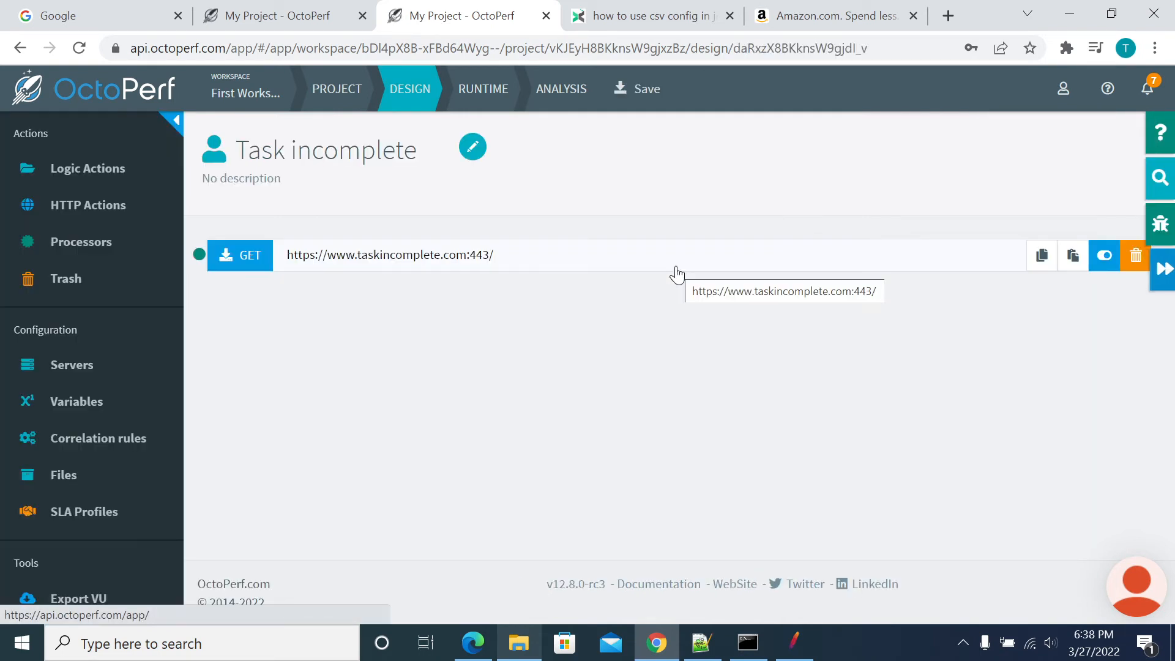
{"action": "left_click", "coordinate": [1073, 257]}
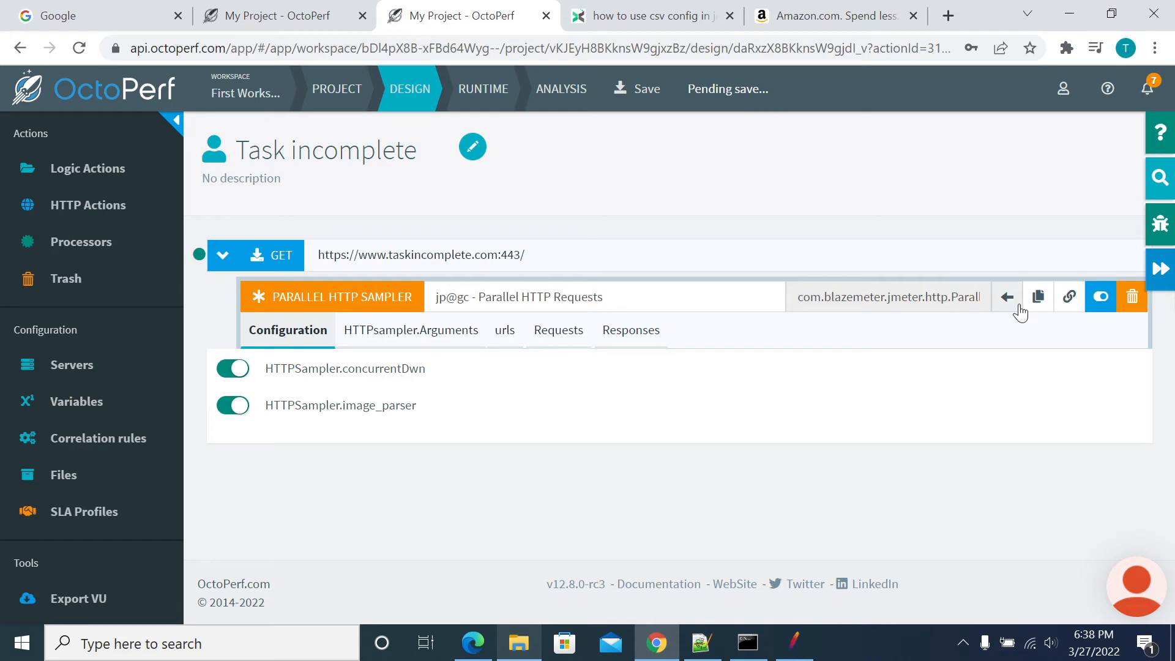
{"action": "left_click", "coordinate": [1007, 304]}
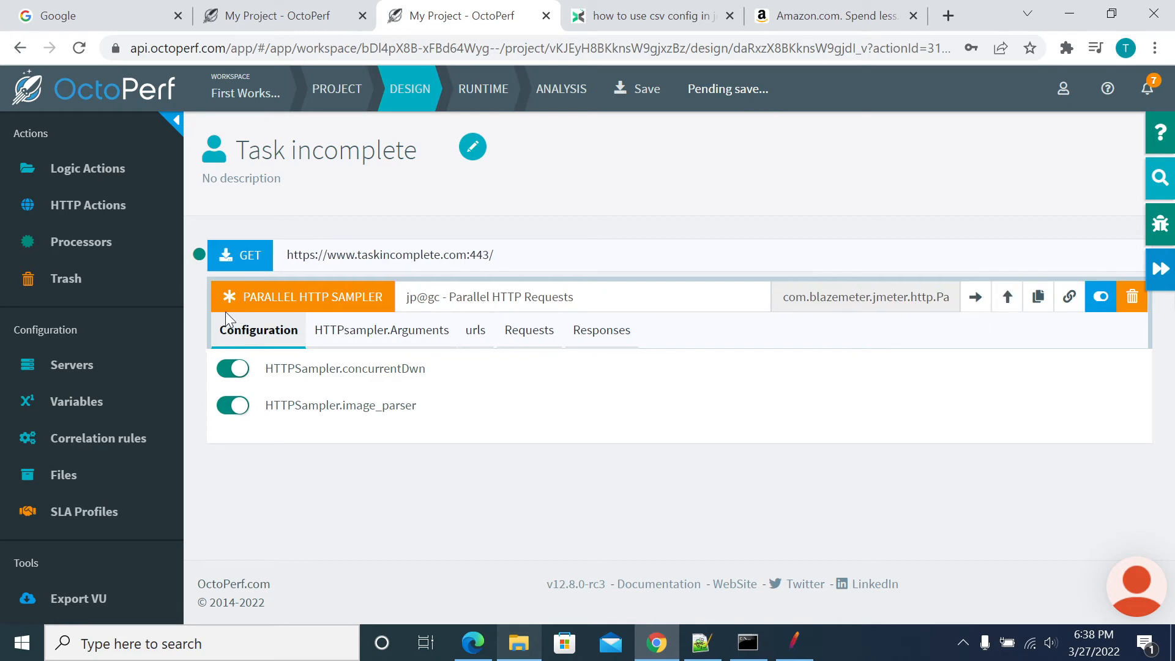
{"action": "left_click", "coordinate": [217, 264]}
{"action": "left_click", "coordinate": [240, 259]}
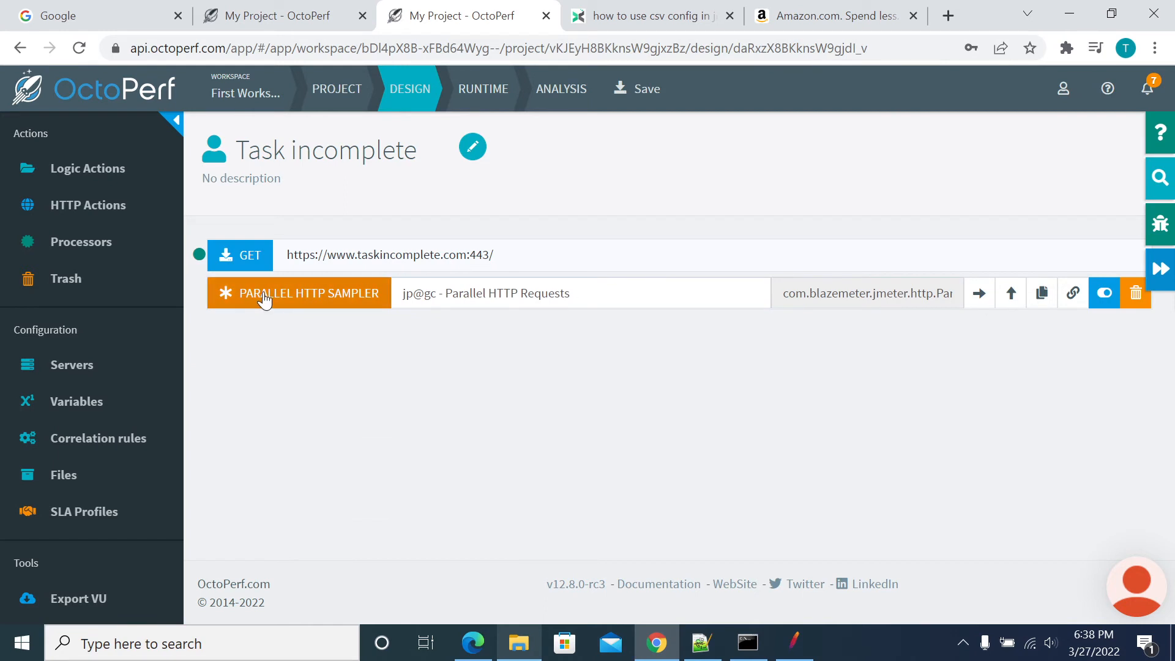
Add two GET requests, nest both under the Parallel HTTP Sampler, and collapse the sampler.
{"action": "mouse_move", "coordinate": [163, 204]}
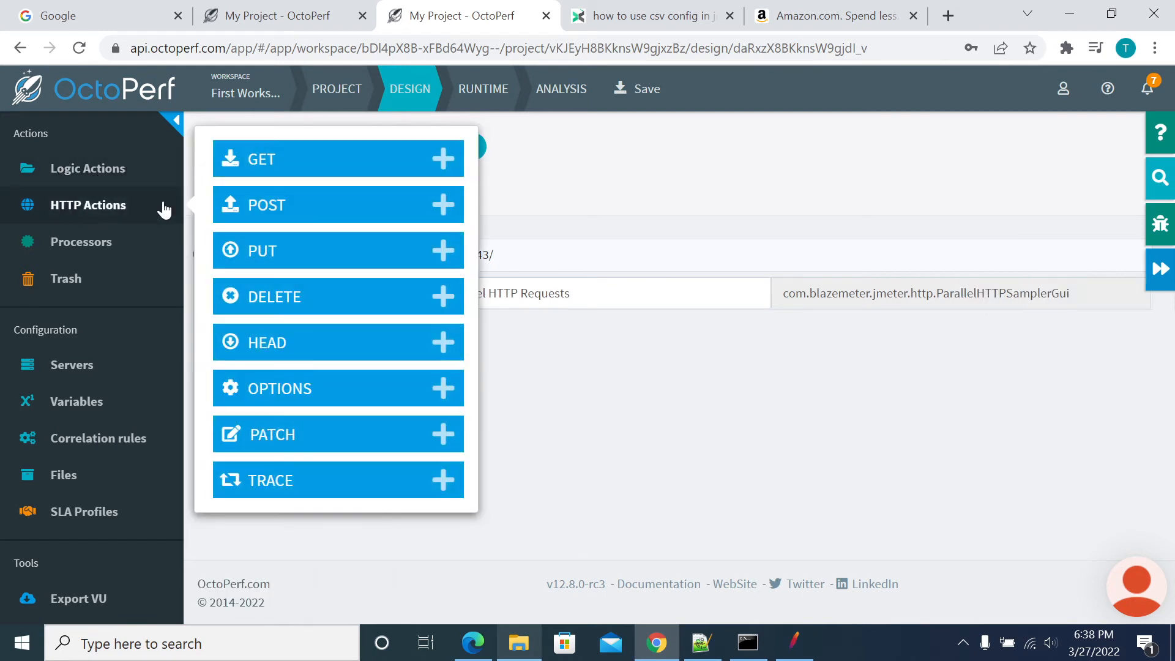
{"action": "left_click", "coordinate": [443, 160]}
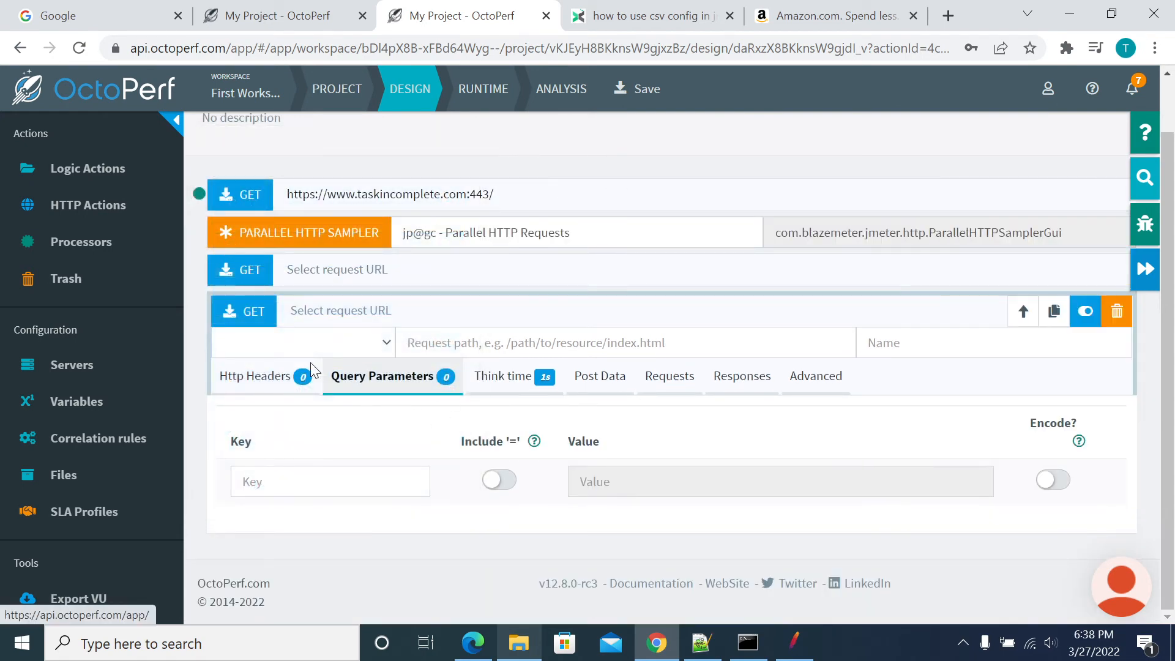
{"action": "left_click", "coordinate": [964, 270]}
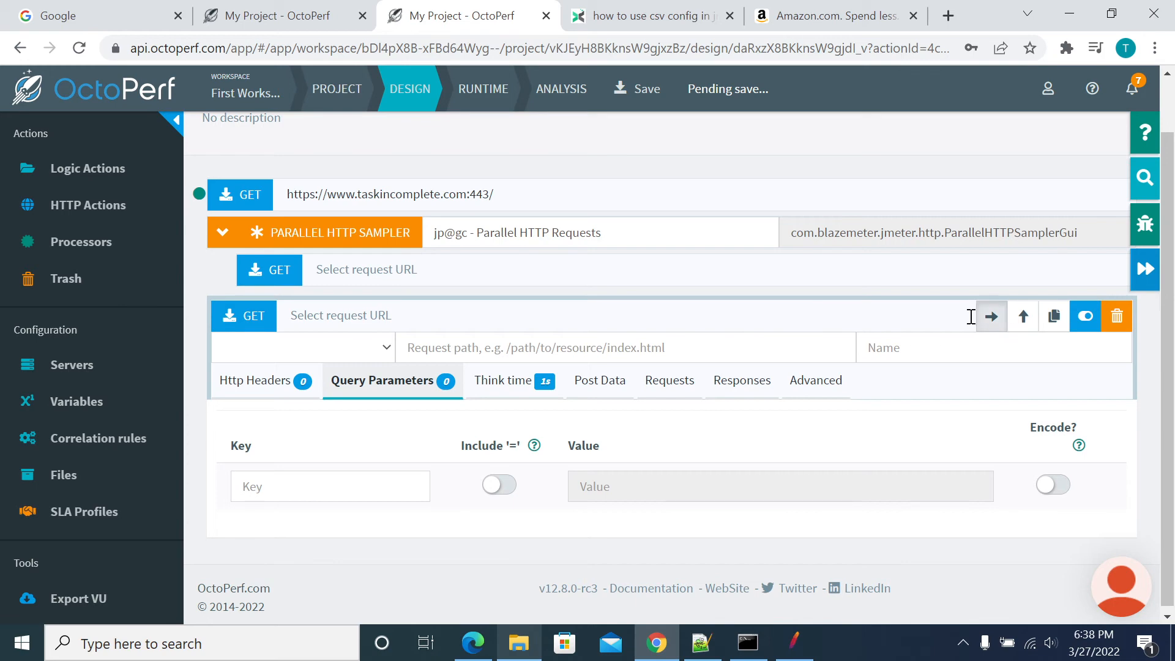
{"action": "left_click", "coordinate": [991, 316]}
{"action": "mouse_move", "coordinate": [81, 242]}
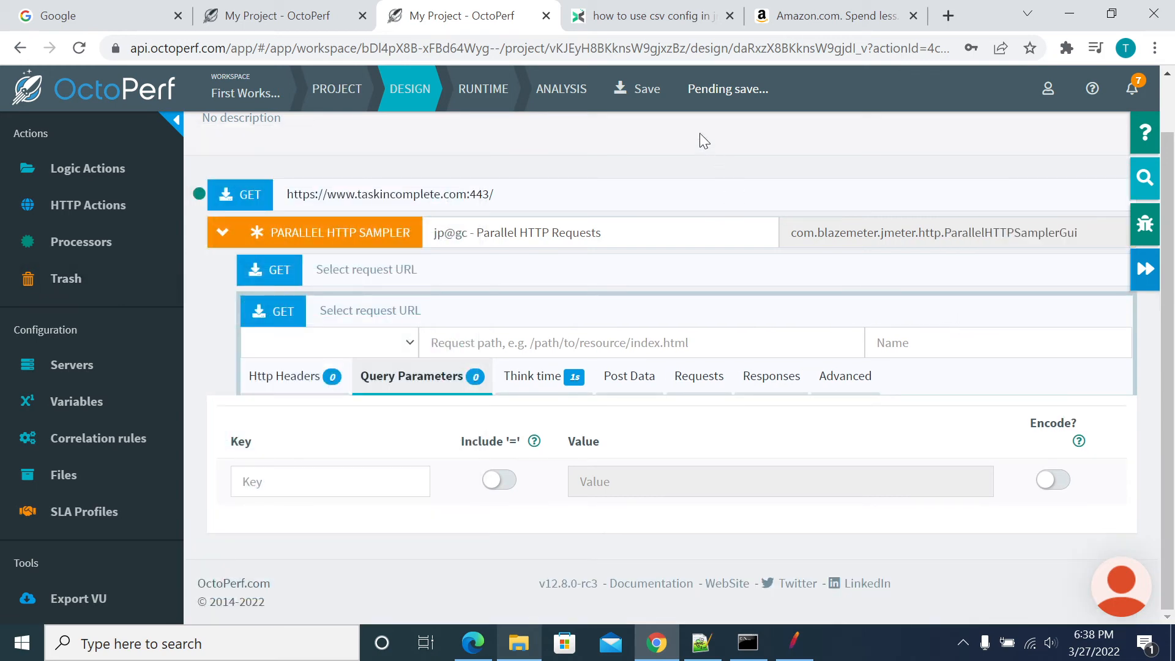
{"action": "left_click", "coordinate": [222, 233]}
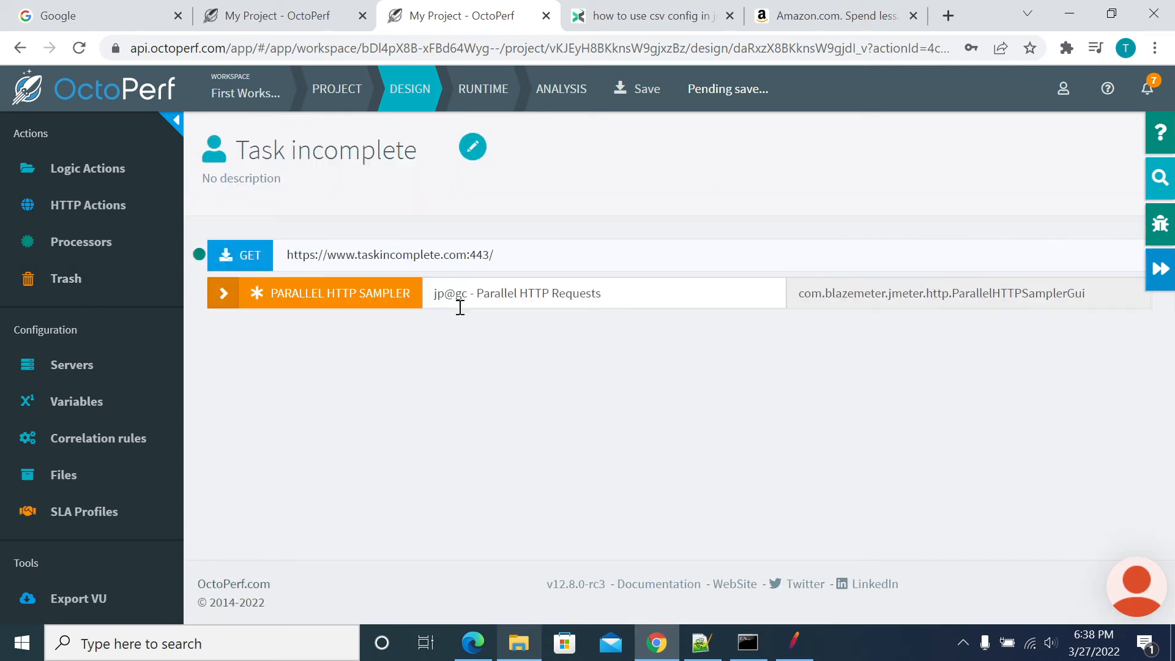
Copy the Parallel HTTP Sampler with its nested requests, and look at the virtual users list in the other OctoPerf tab.
{"action": "mouse_move", "coordinate": [302, 299]}
{"action": "left_click", "coordinate": [1040, 298]}
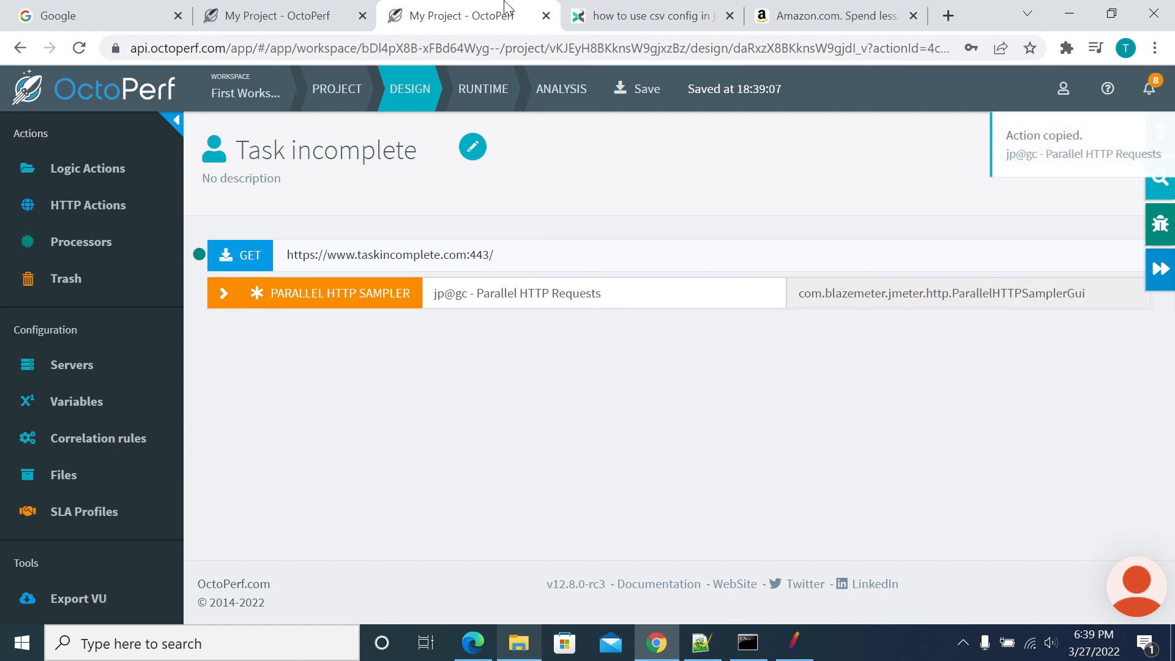
{"action": "left_click", "coordinate": [329, 17]}
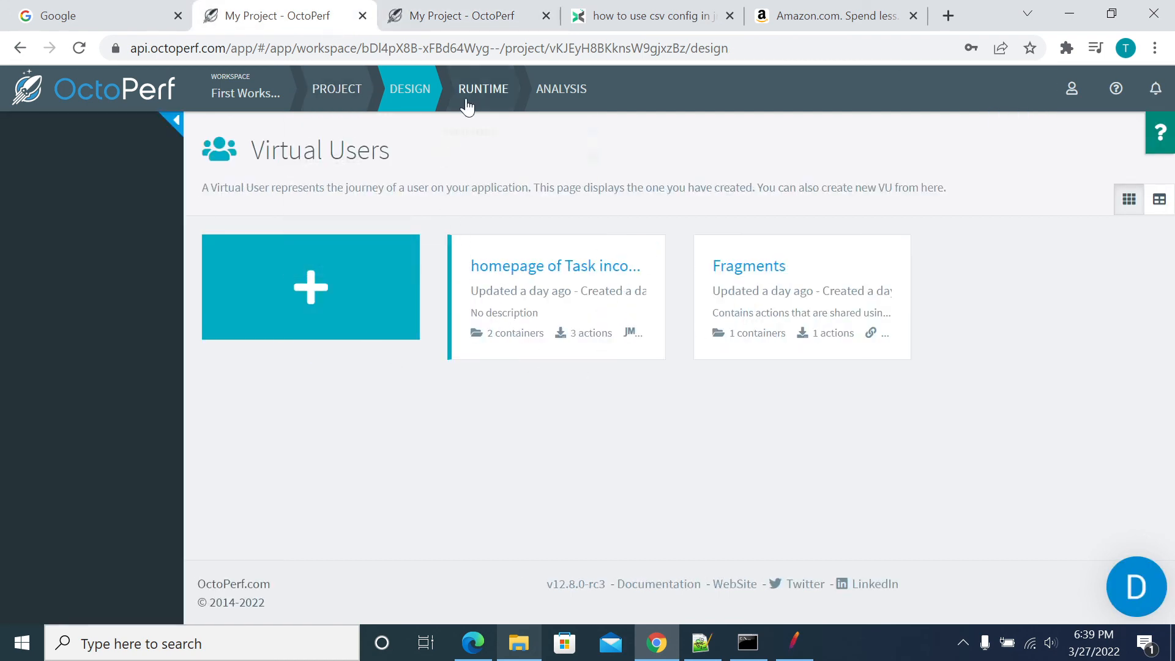
{"action": "left_click", "coordinate": [467, 17]}
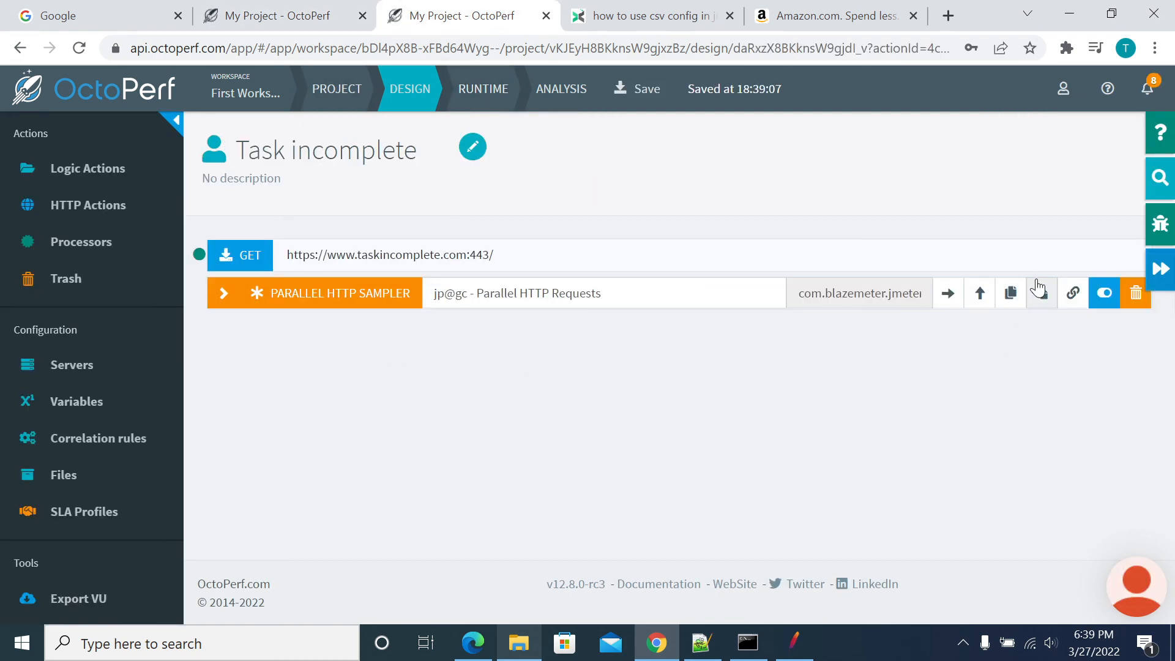